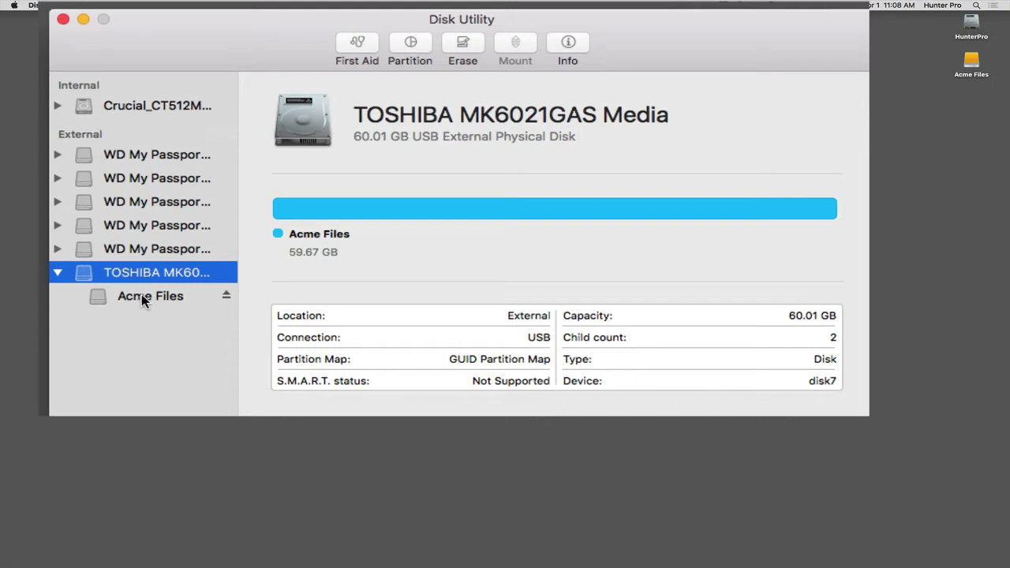
# Compare the details of the TOSHIBA physical disk with those of its Acme Files volume.
pyautogui.click(145, 300)
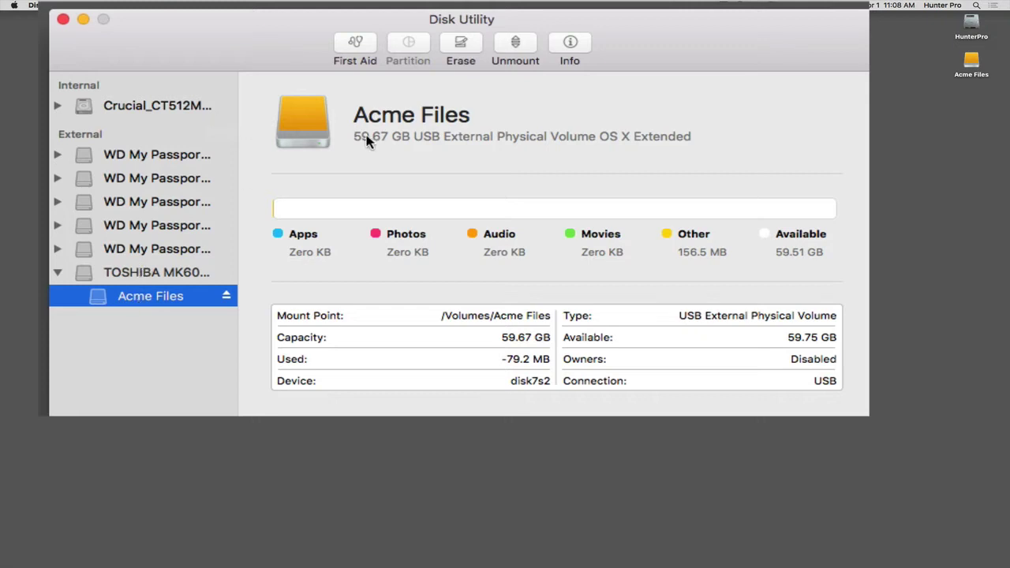
pyautogui.click(130, 272)
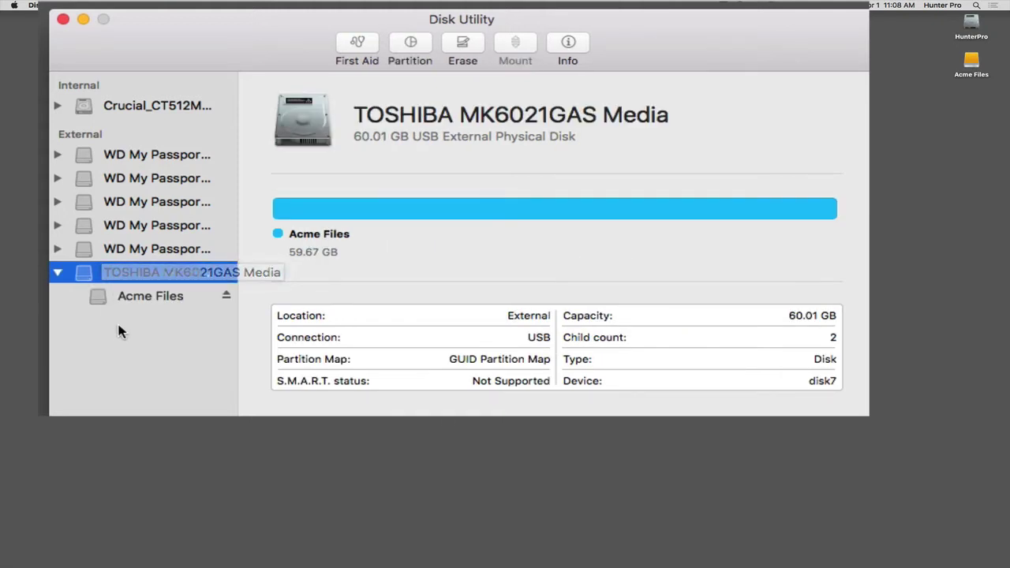
pyautogui.click(142, 298)
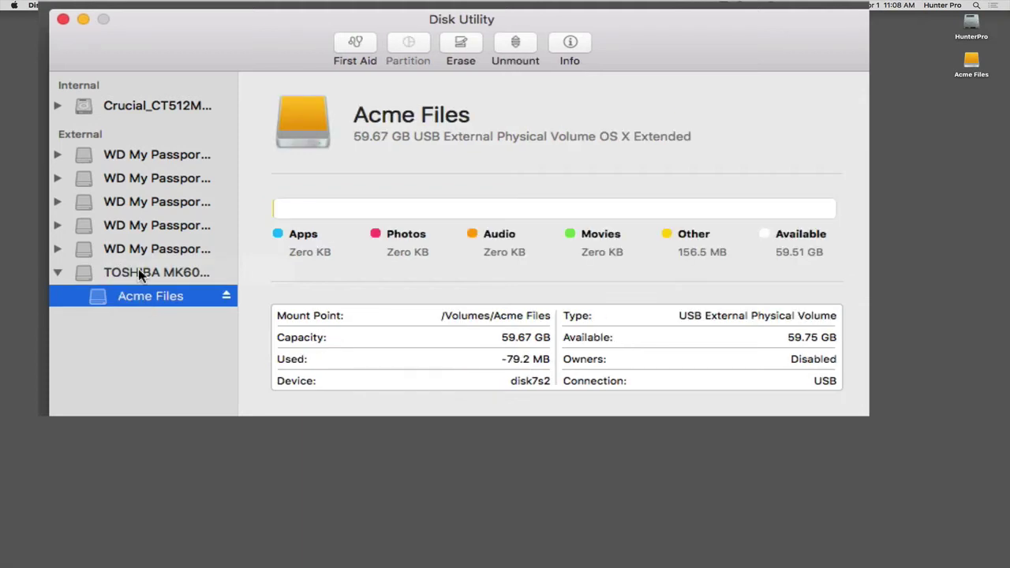
pyautogui.click(138, 271)
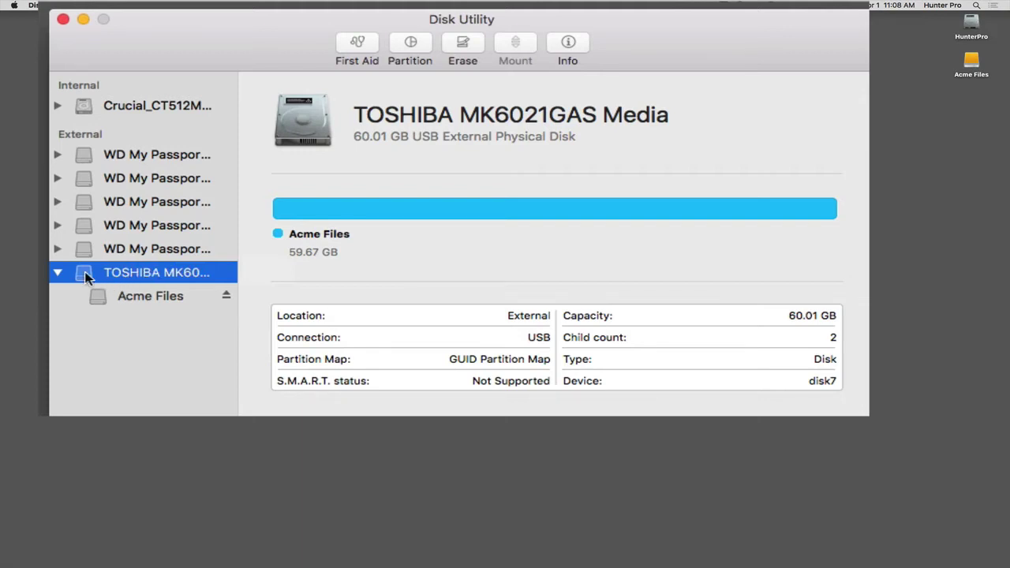
pyautogui.click(128, 297)
# Open the partition layout of the TOSHIBA disk and add a second partition beside Acme Files.
pyautogui.click(91, 270)
pyautogui.click(410, 47)
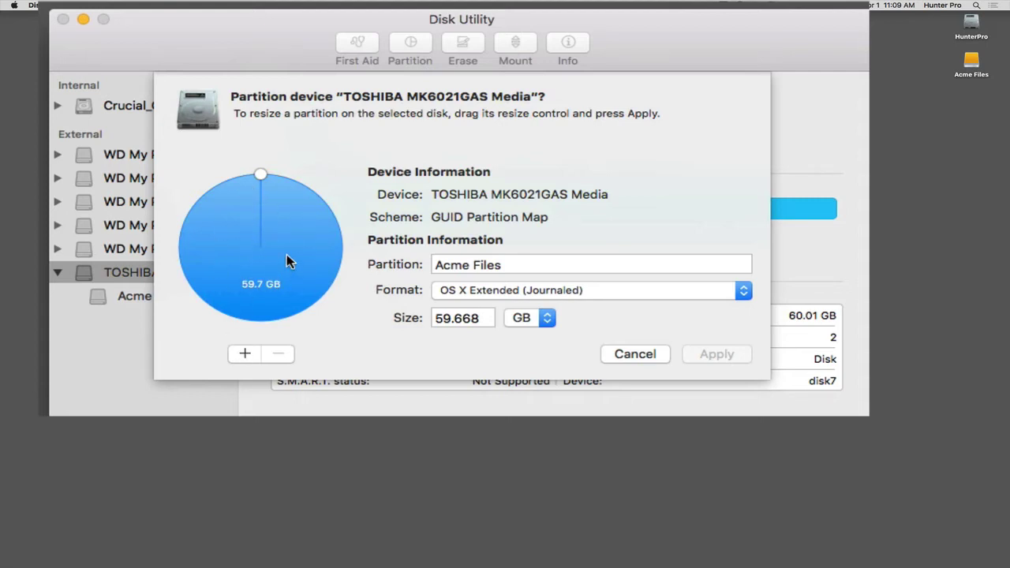
pyautogui.click(244, 355)
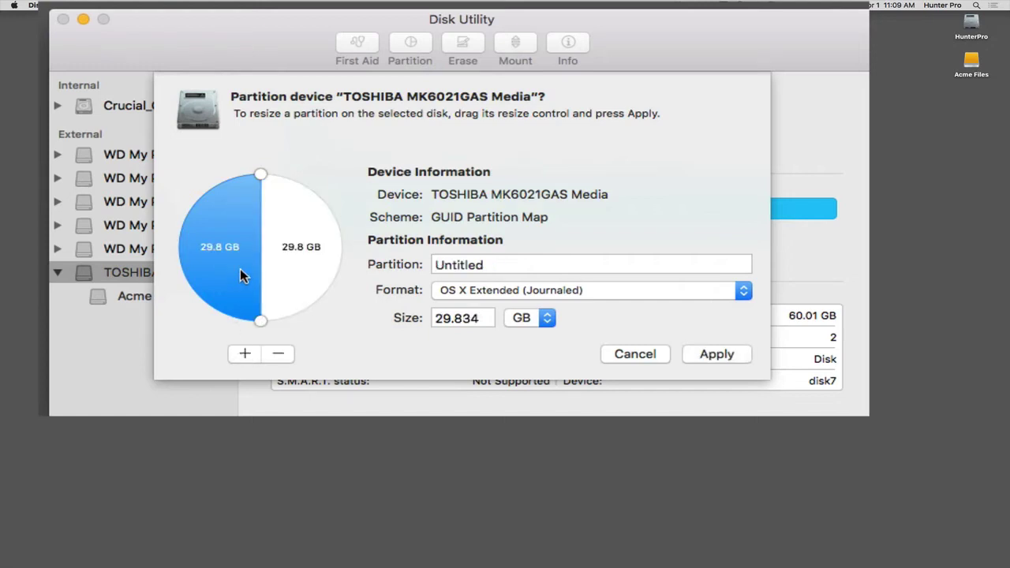
pyautogui.click(294, 237)
pyautogui.click(232, 226)
# Set the size of the Acme Files partition to 25 GB, keeping GB as the unit.
pyautogui.click(290, 214)
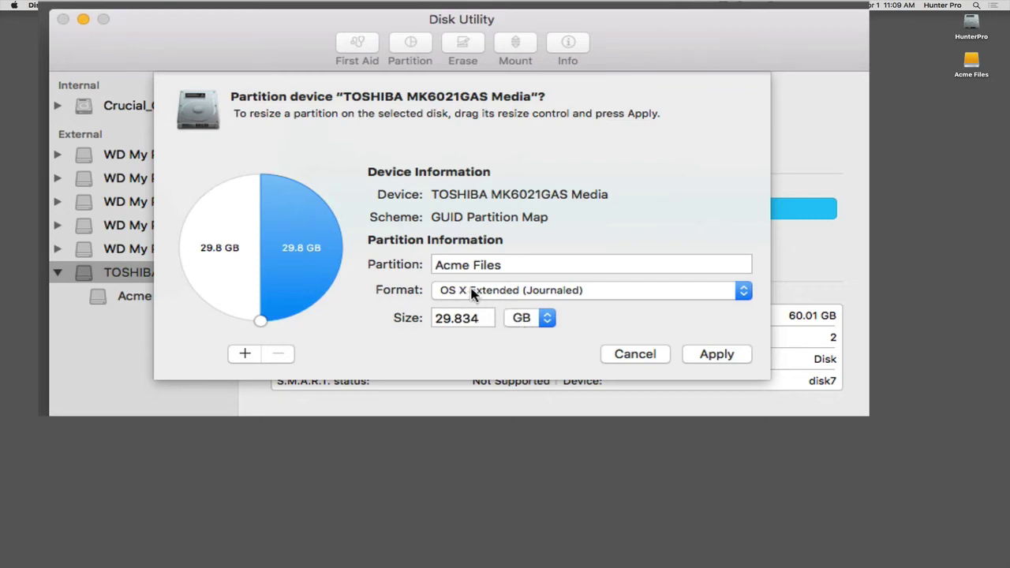
pyautogui.click(489, 319)
pyautogui.moveTo(489, 319); pyautogui.dragTo(419, 331)
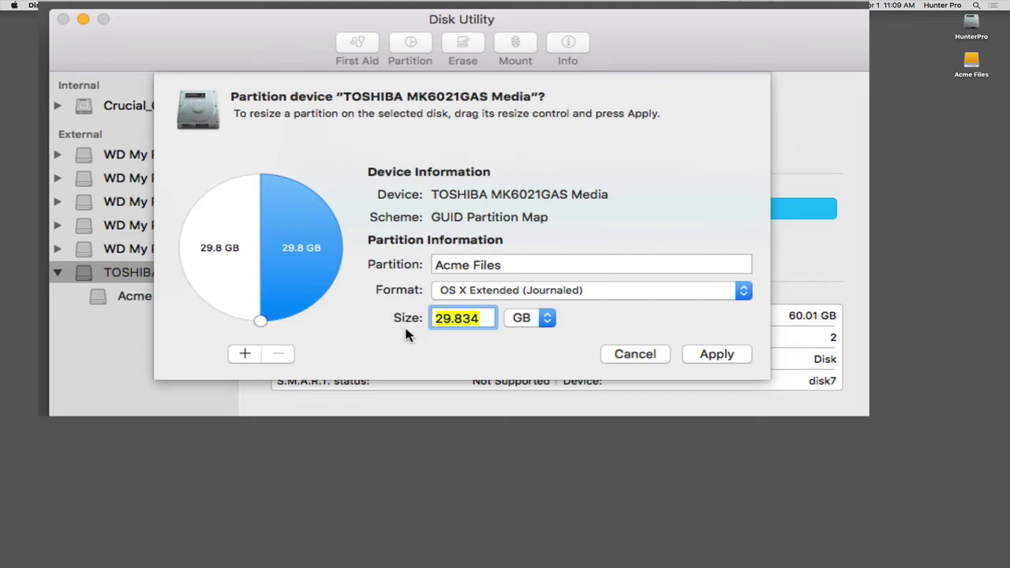
pyautogui.write('25')
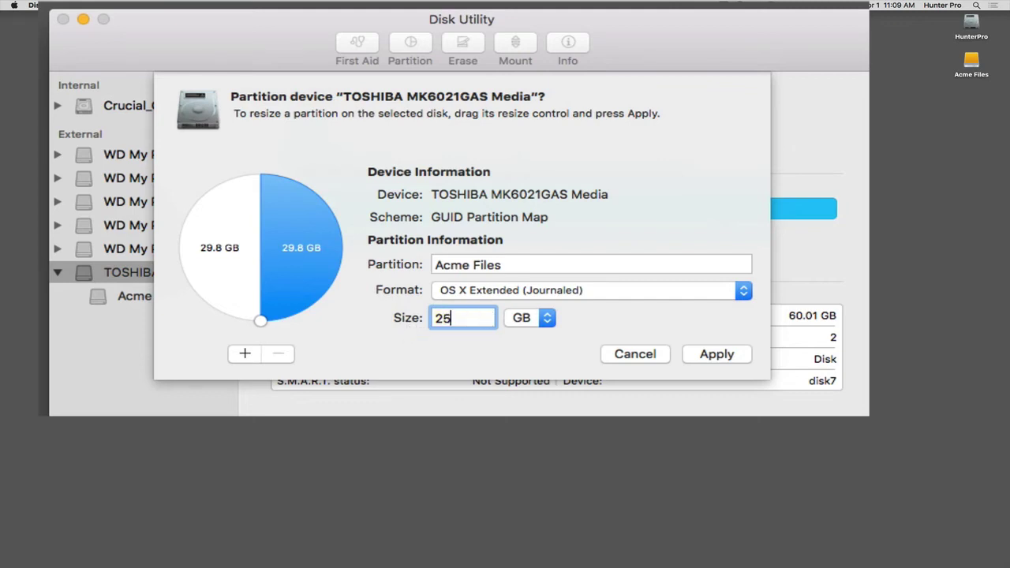
pyautogui.press('Tab')
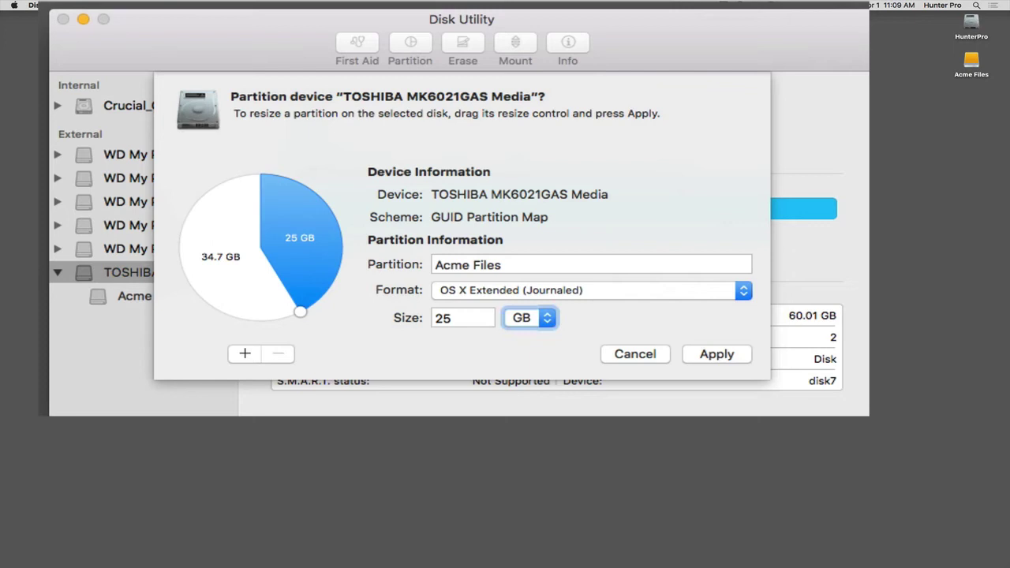
pyautogui.click(530, 318)
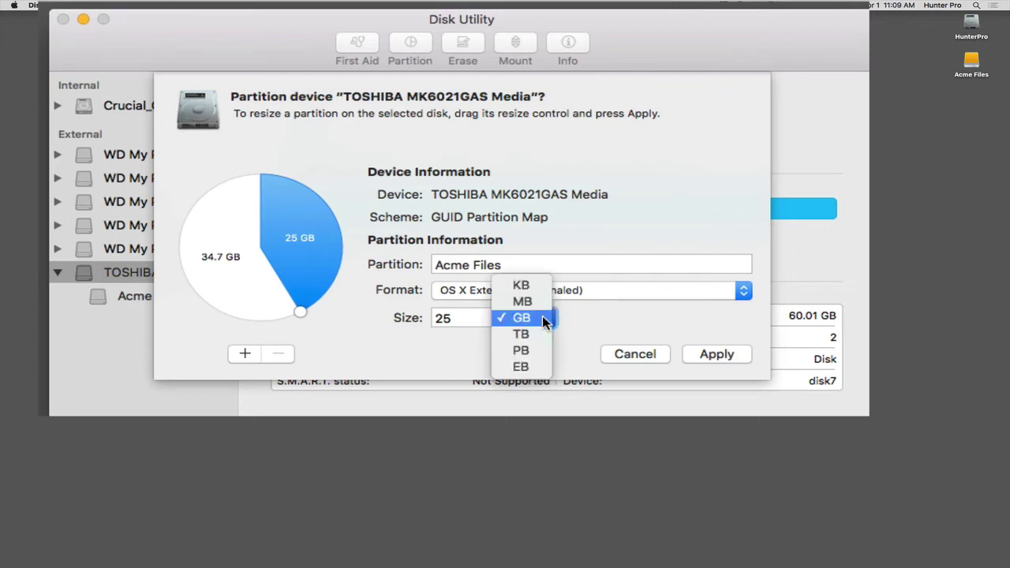
pyautogui.click(543, 318)
pyautogui.click(544, 318)
pyautogui.click(538, 319)
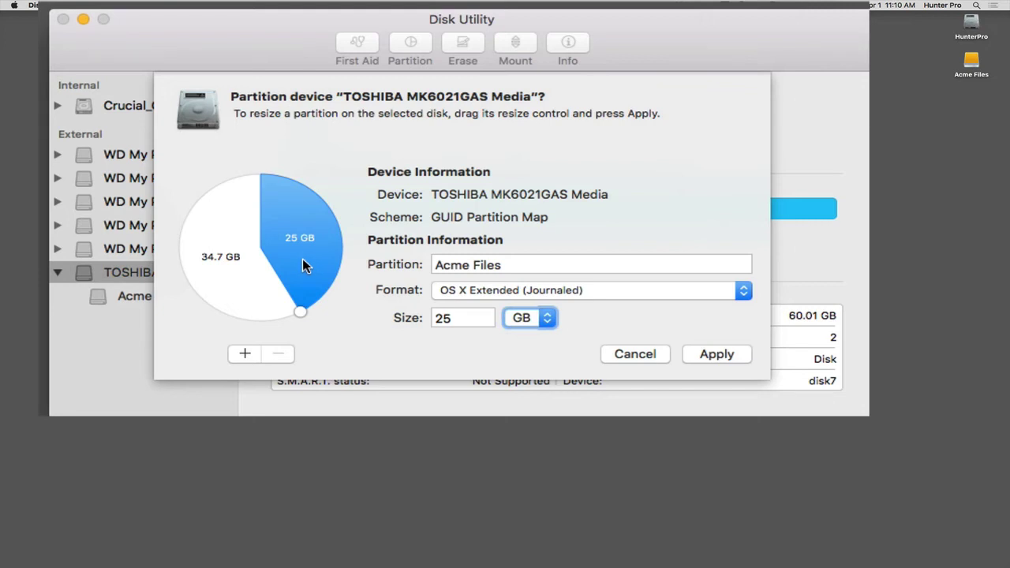
# Name the untitled partition AFG Files and set its size to 20 GB.
pyautogui.click(264, 291)
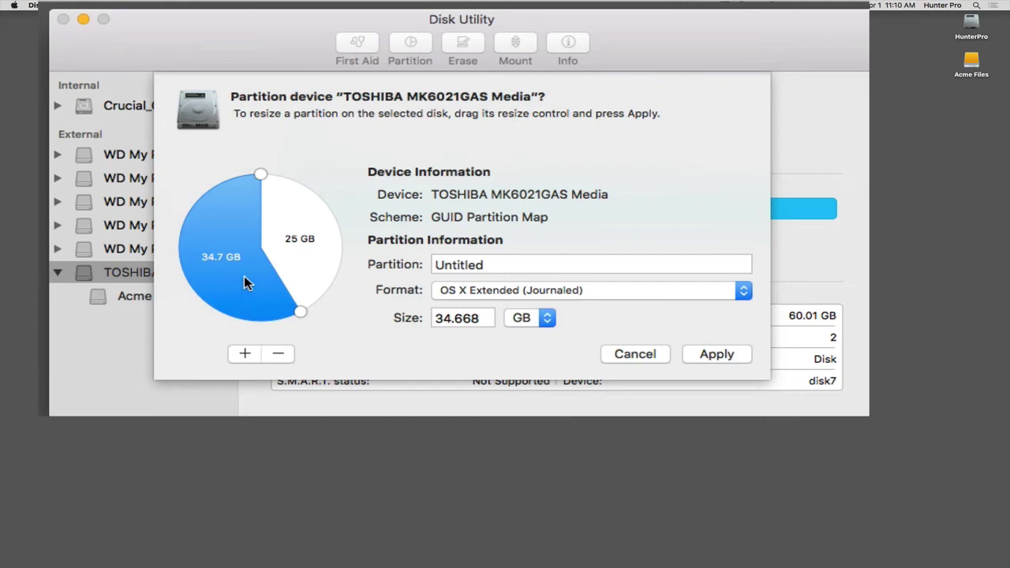
pyautogui.click(318, 256)
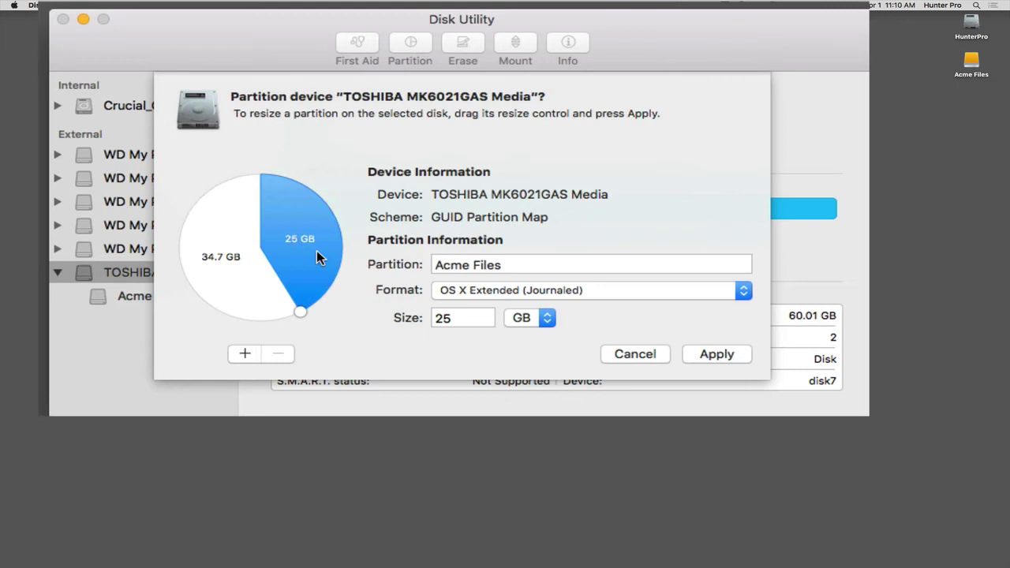
pyautogui.click(251, 292)
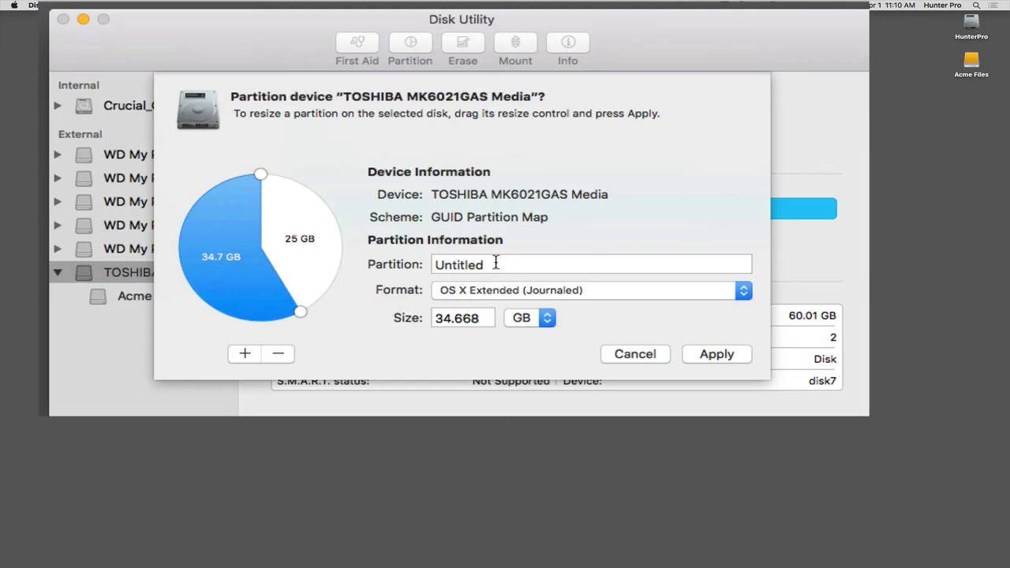
pyautogui.moveTo(495, 266); pyautogui.dragTo(429, 268)
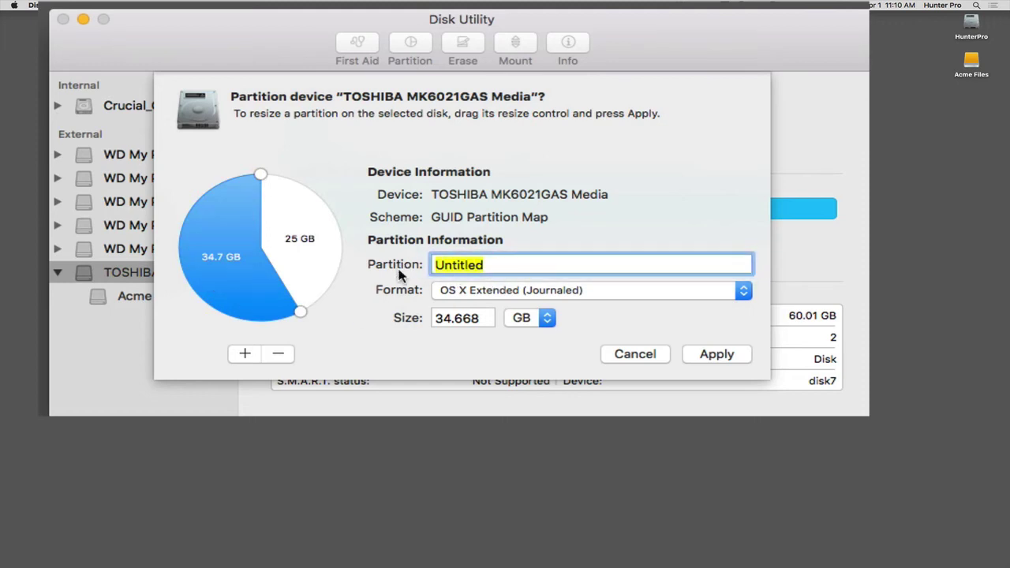
pyautogui.write('A')
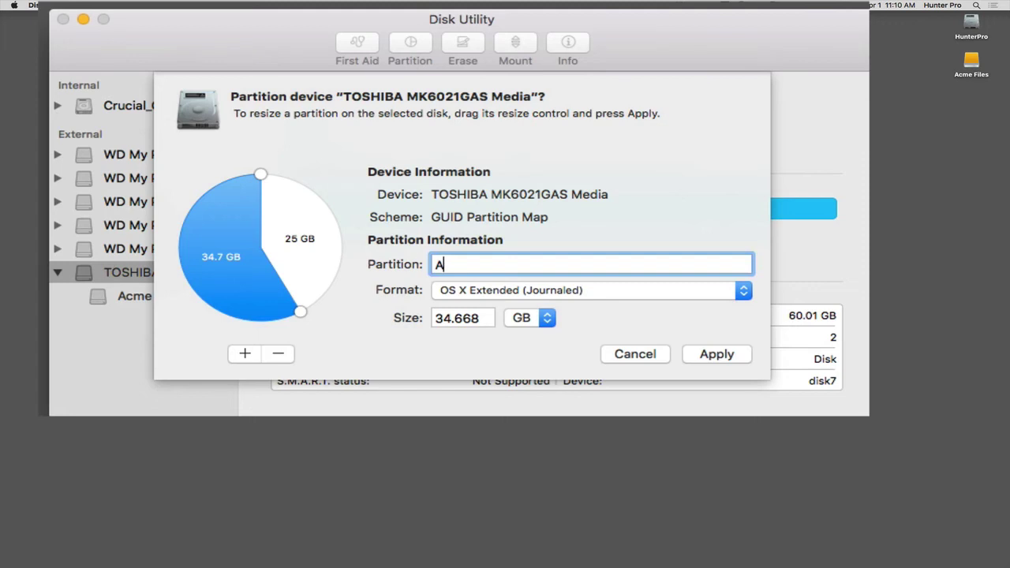
pyautogui.write('FG Files')
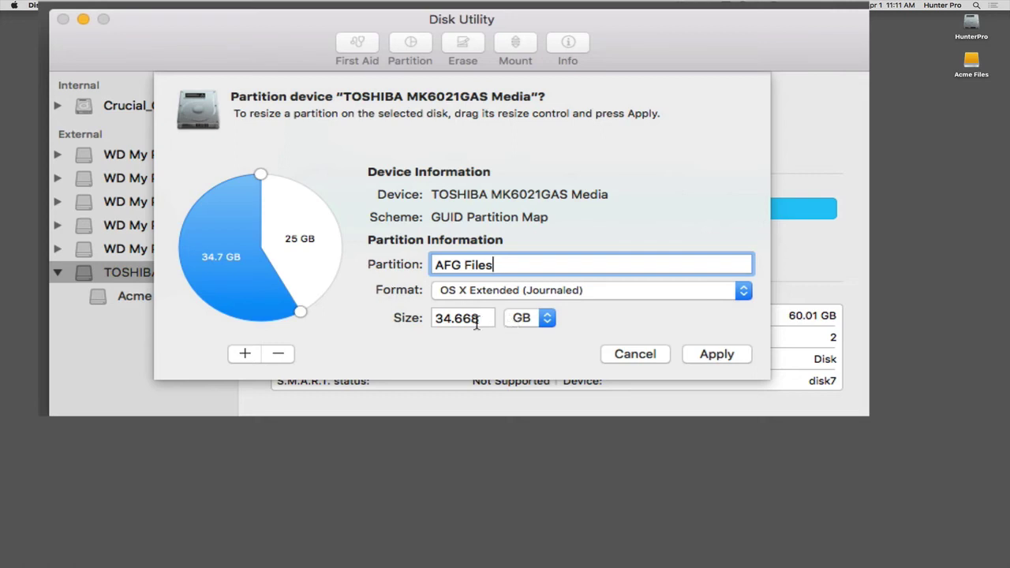
pyautogui.press('Tab')
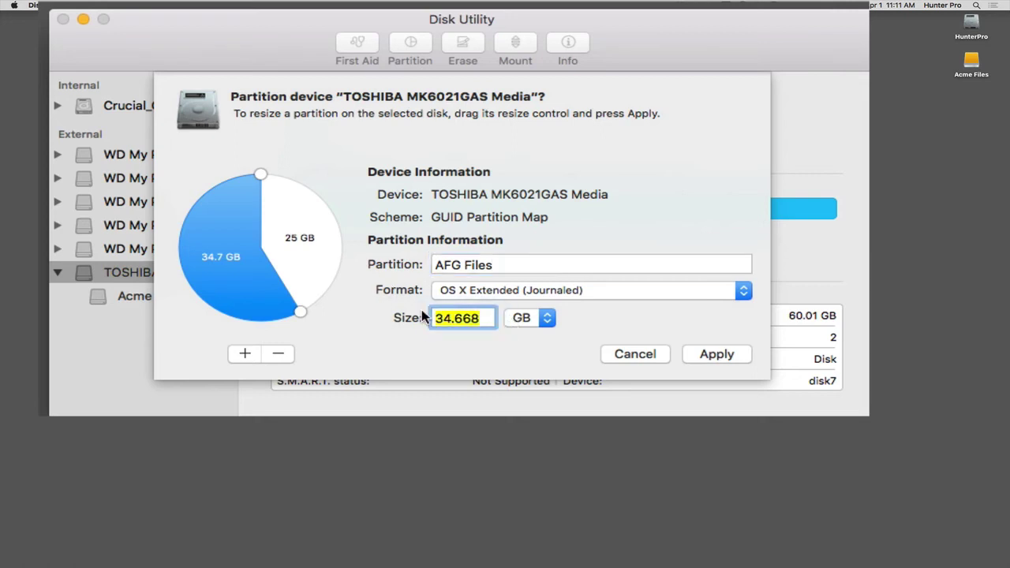
pyautogui.write('20')
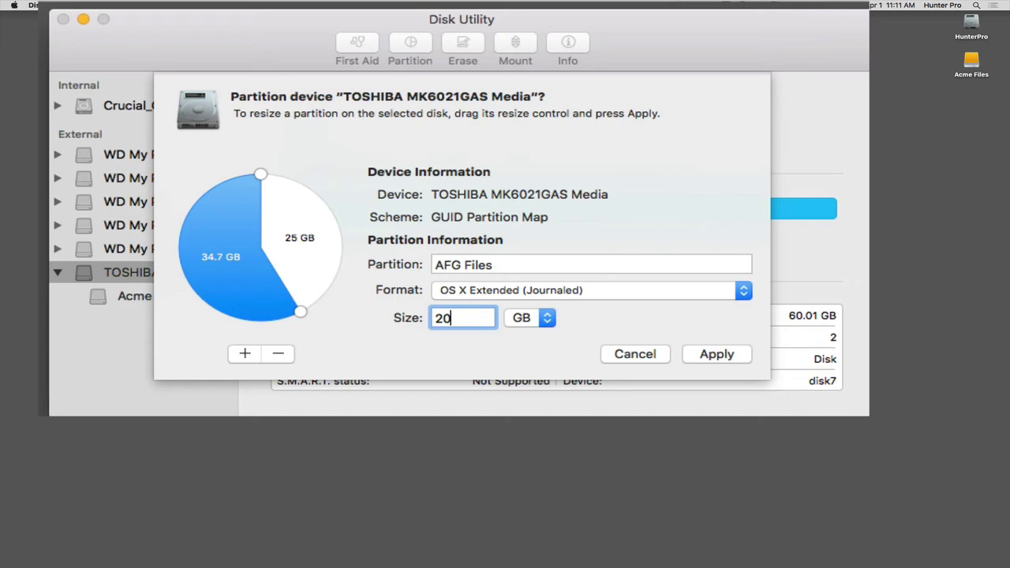
pyautogui.press('Tab')
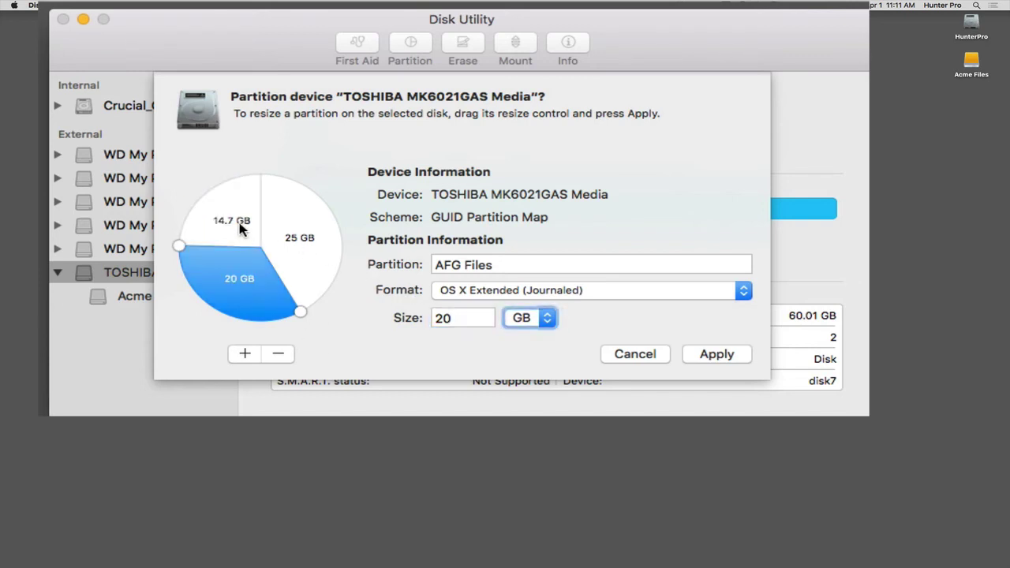
# Name the remaining untitled partition POP Files.
pyautogui.click(301, 263)
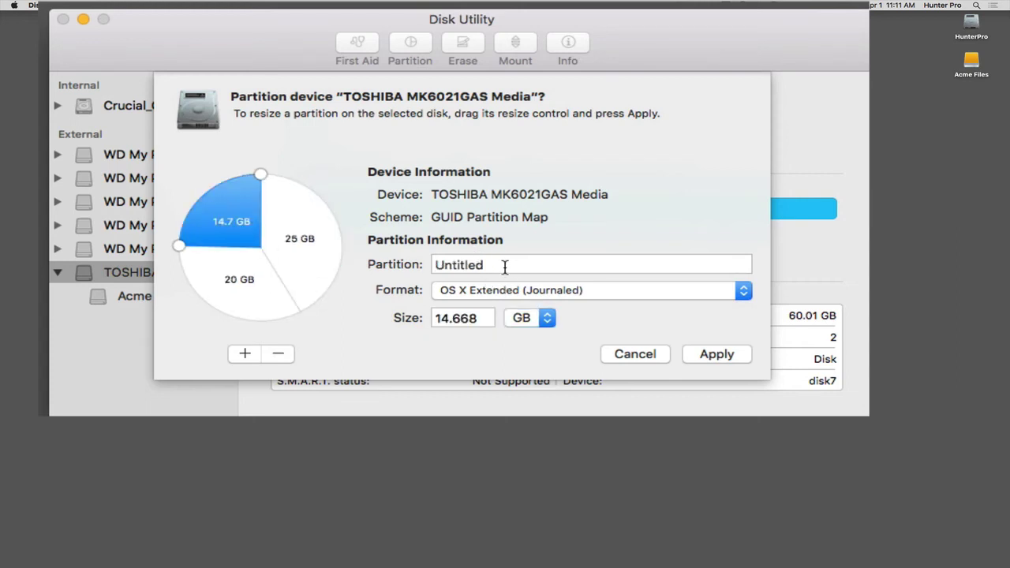
pyautogui.moveTo(502, 266); pyautogui.dragTo(401, 268)
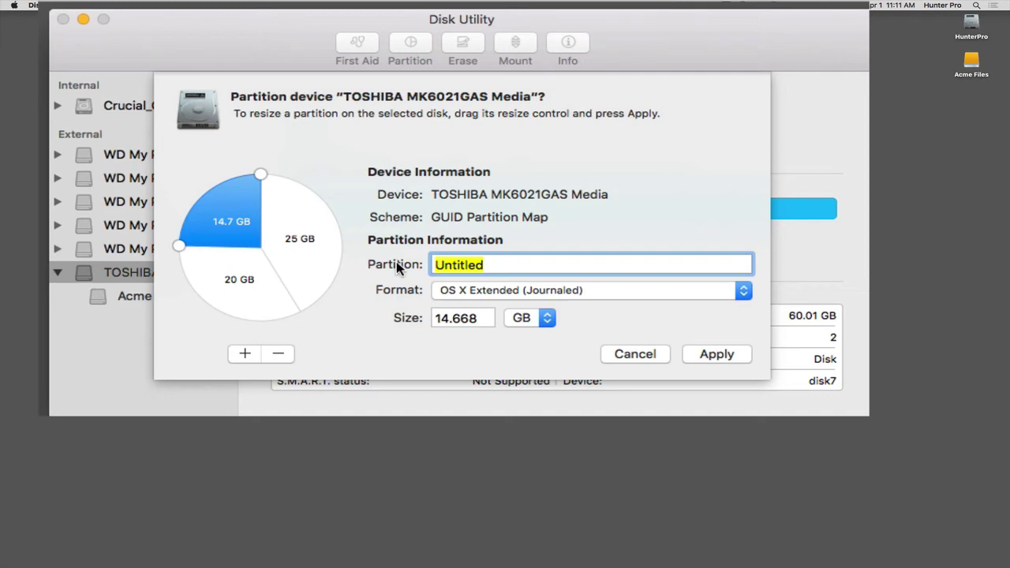
pyautogui.write('p')
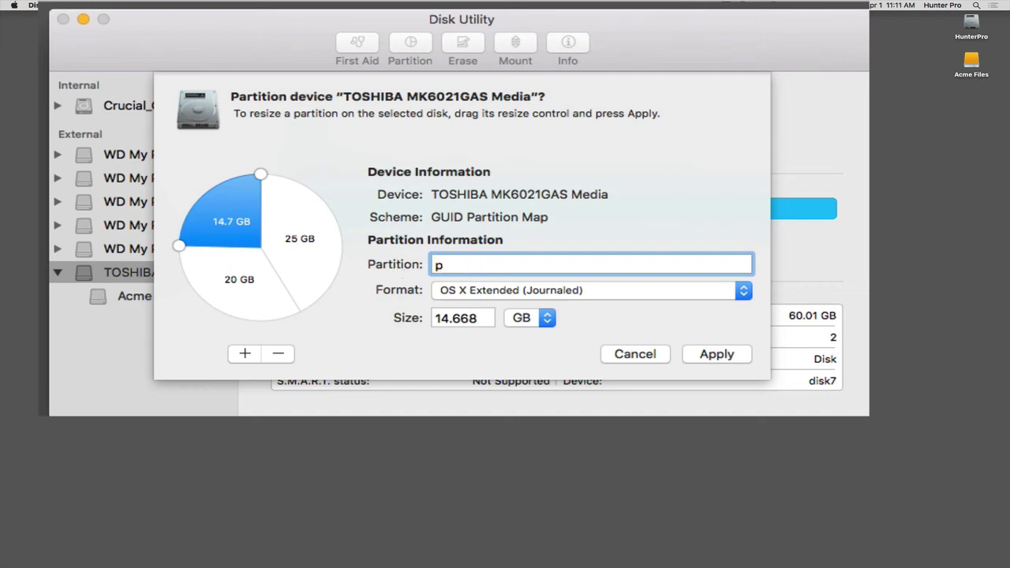
pyautogui.press('BackSpace')
pyautogui.write('POP Files')
# Apply the new partition layout to the TOSHIBA disk, check the operation details, and close the report once it finishes.
pyautogui.click(712, 355)
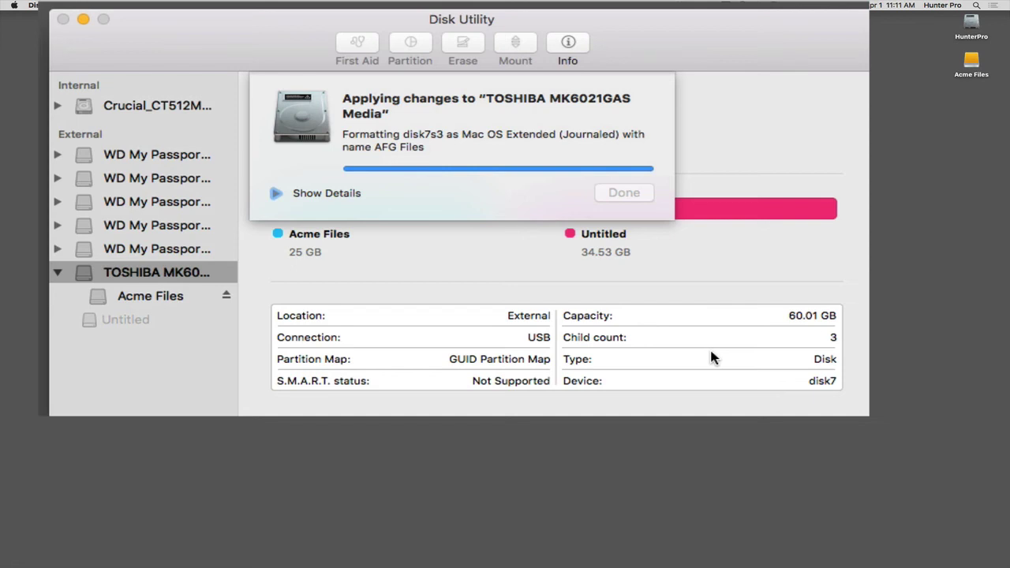
pyautogui.click(275, 182)
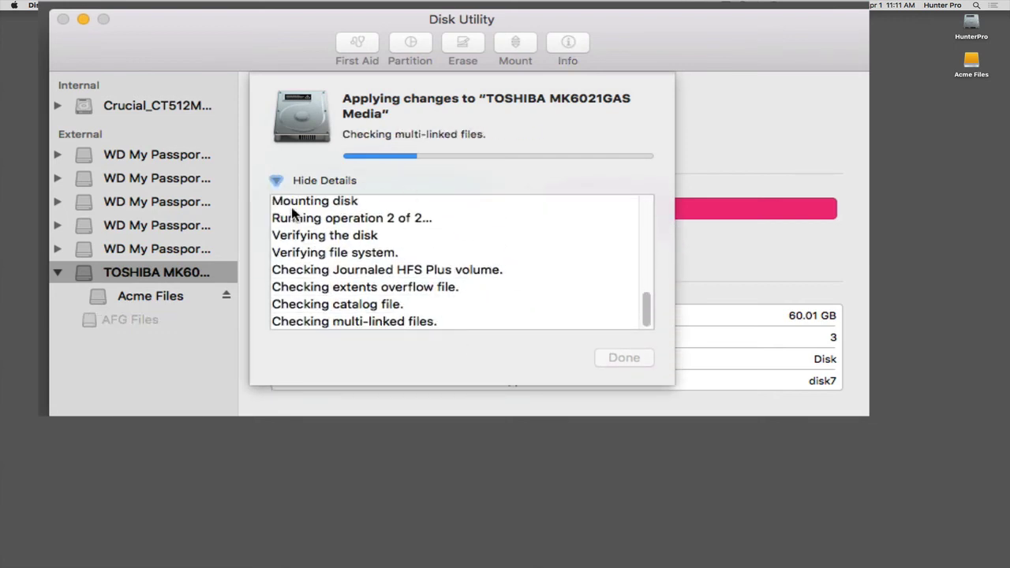
pyautogui.click(276, 183)
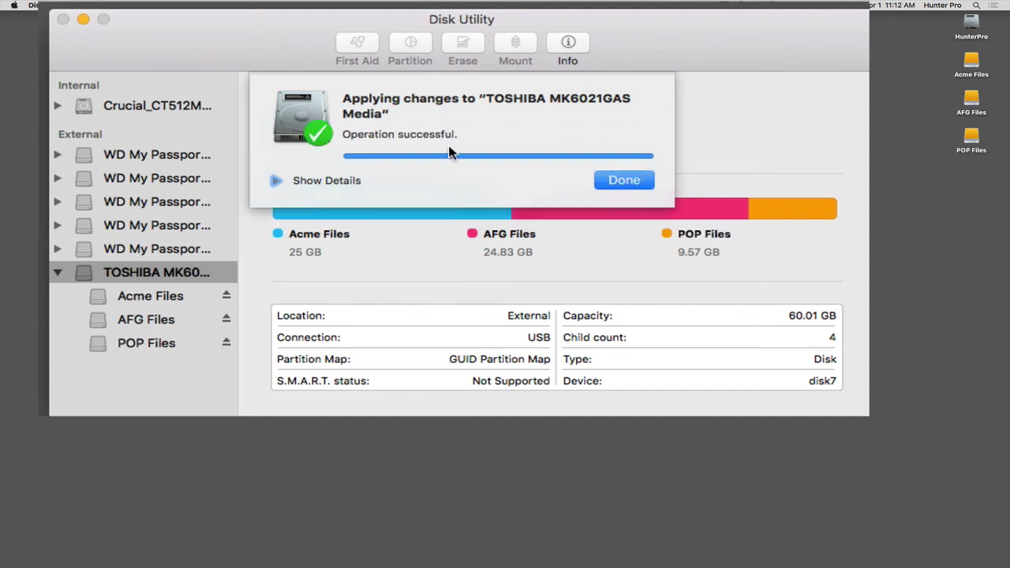
pyautogui.click(635, 178)
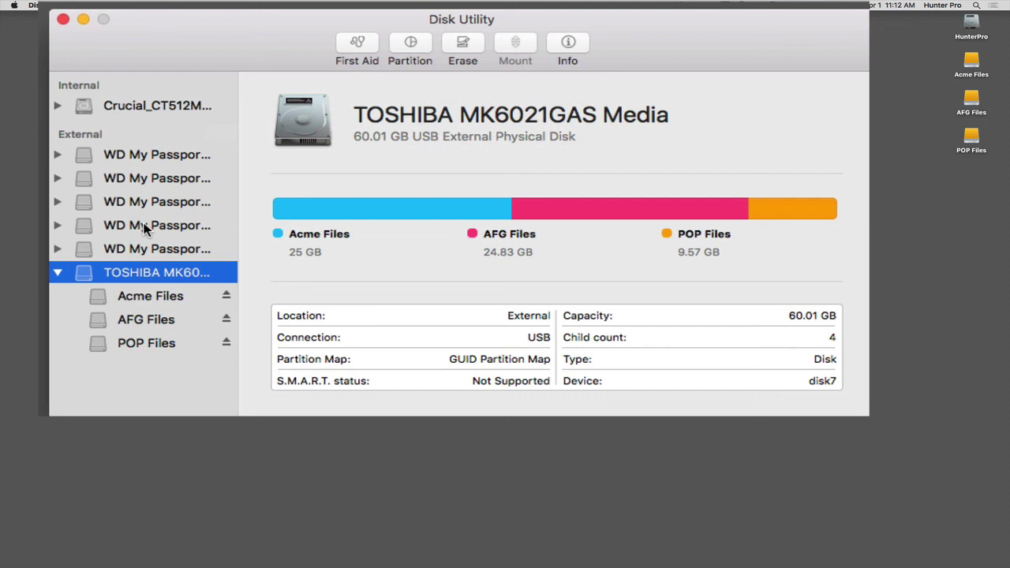
# Review the volume details of Acme Files, AFG Files and POP Files in turn.
pyautogui.click(160, 296)
pyautogui.click(153, 319)
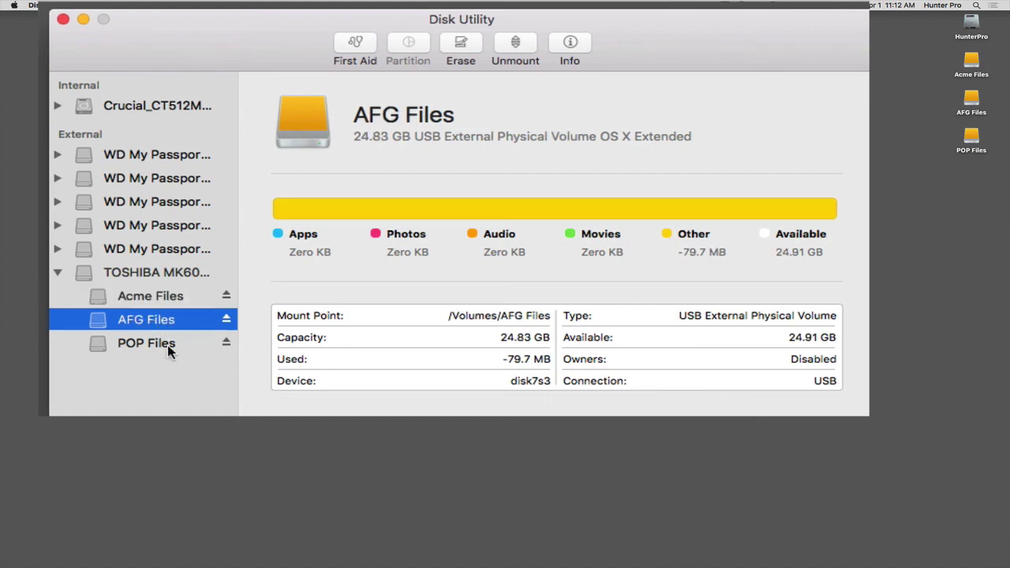
pyautogui.click(163, 351)
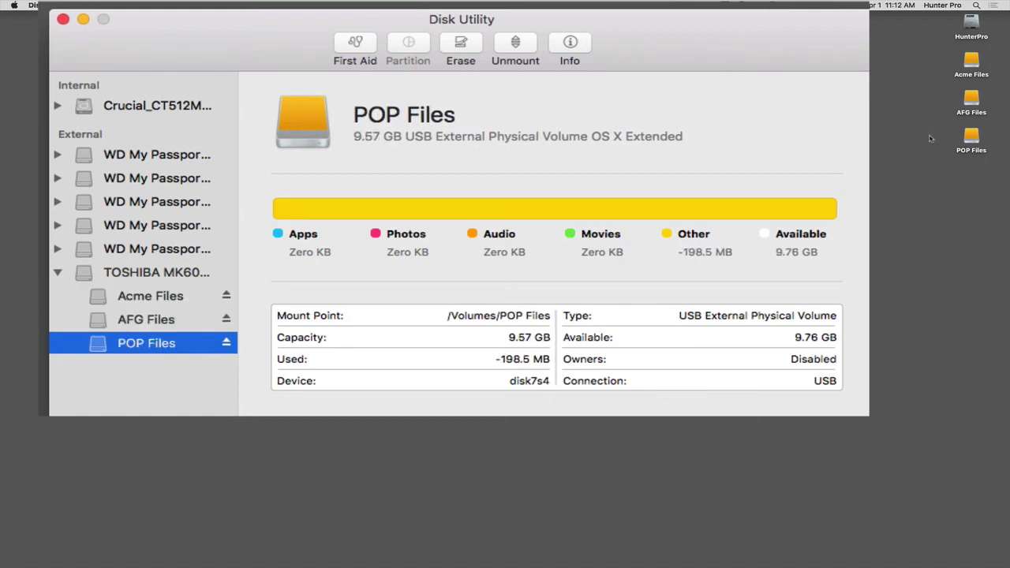